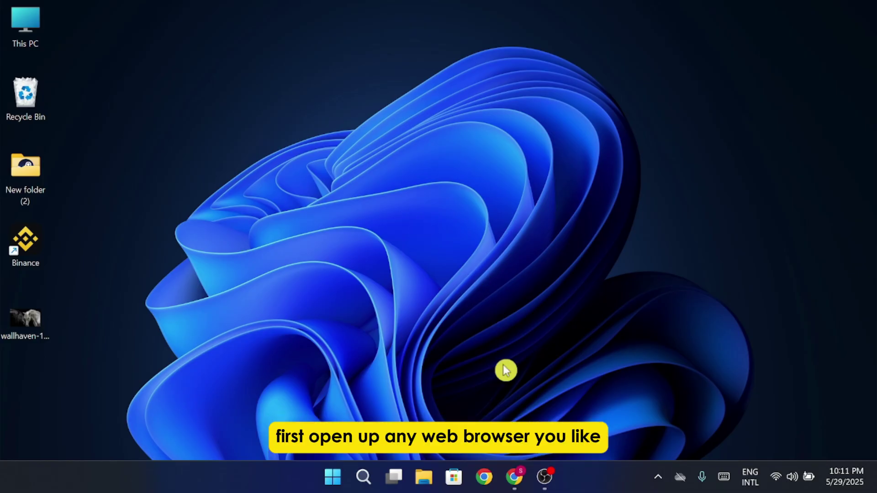
Launch Chrome and load facebook.com from the address bar suggestion
{"action": "left_click", "coordinate": [516, 477]}
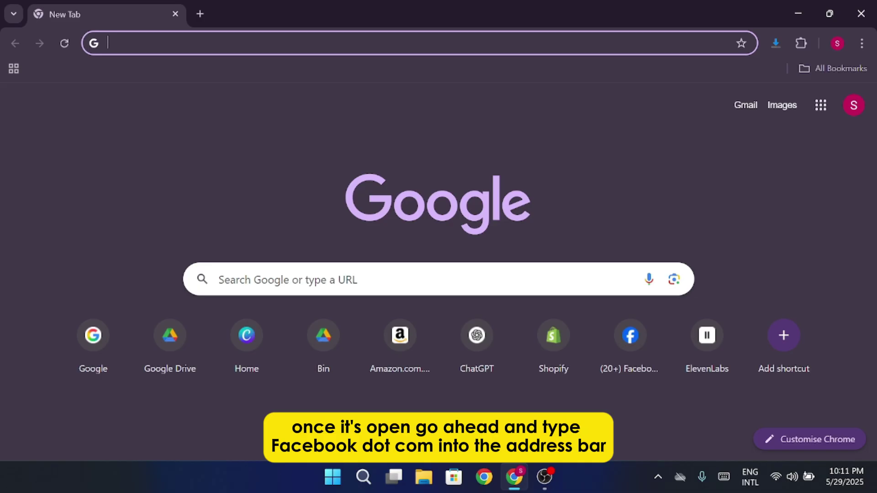
{"action": "left_click", "coordinate": [233, 43]}
{"action": "type", "text": "f"}
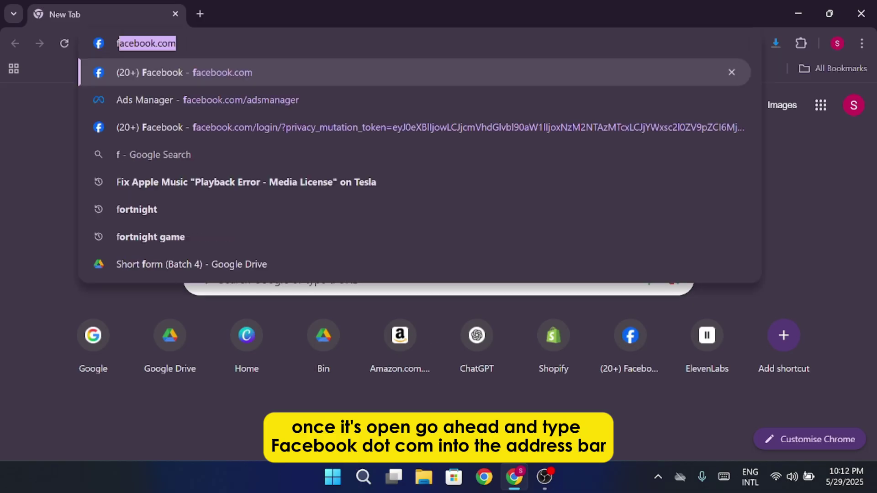
{"action": "type", "text": "aceoo"}
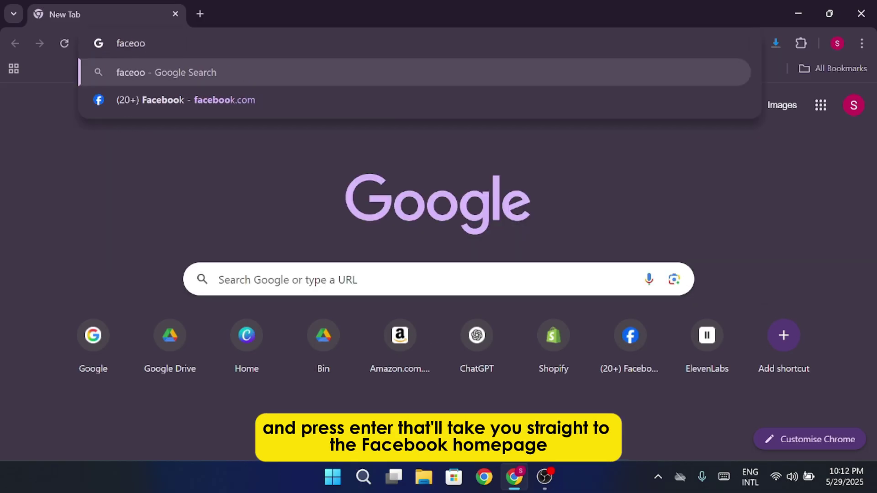
{"action": "key", "text": "Down"}
{"action": "key", "text": "Return"}
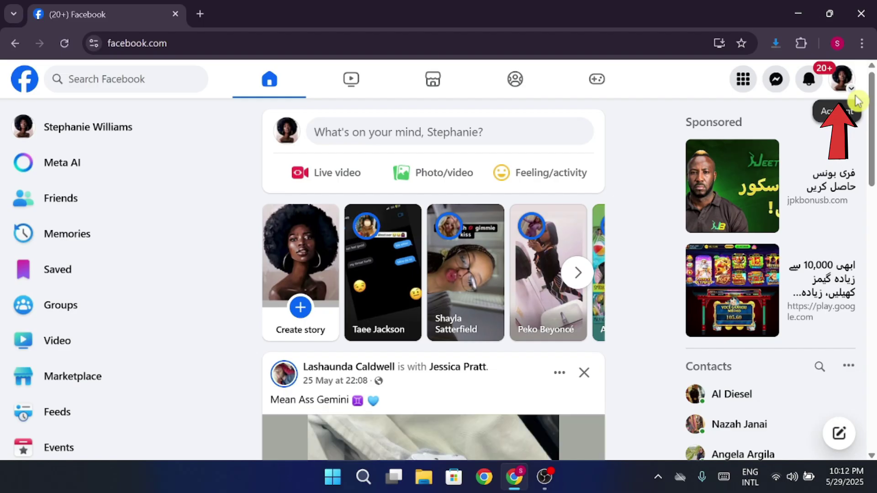
Open the profile dropdown menu at the top right to reveal Log out
{"action": "left_click", "coordinate": [850, 88]}
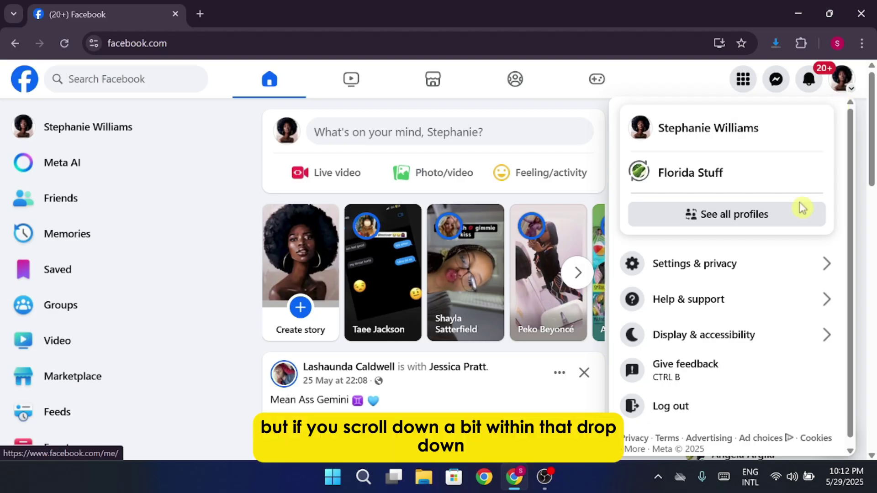
{"action": "scroll", "coordinate": [792, 332], "scroll_direction": "down", "scroll_amount": 1}
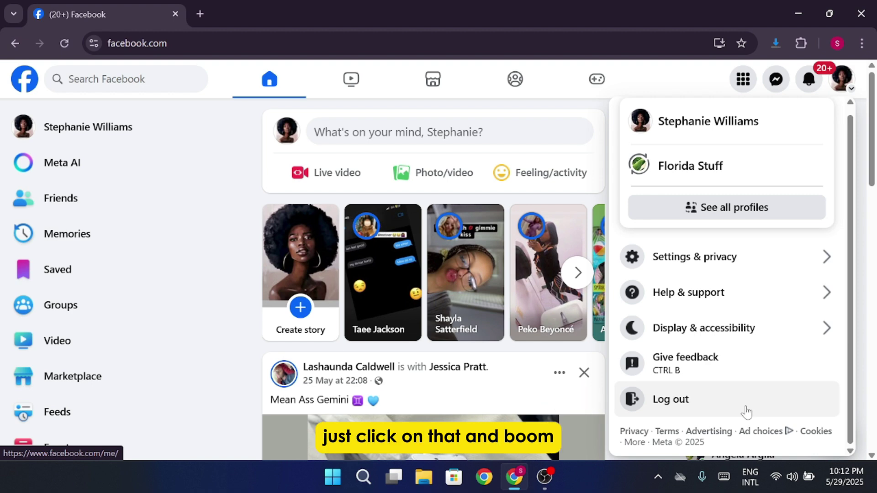
Choose Log out from the account dropdown menu
{"action": "left_click", "coordinate": [747, 412]}
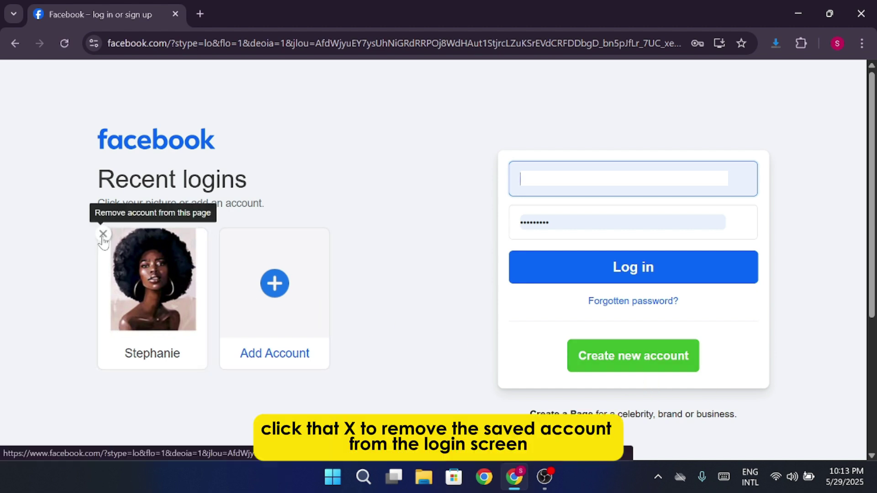
Delete the saved profile tile from the Recent logins list
{"action": "key", "text": "Tab"}
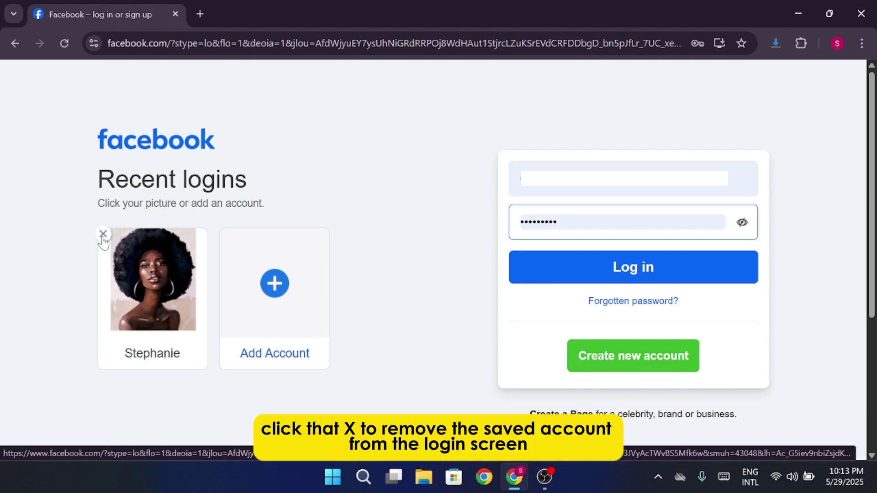
{"action": "left_click", "coordinate": [104, 236]}
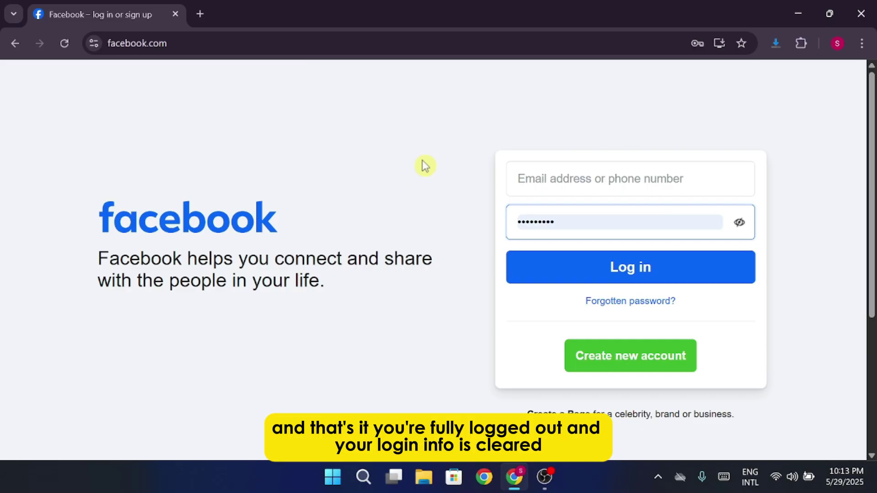
Minimise the Chrome window to show the Windows desktop
{"action": "left_click", "coordinate": [797, 14]}
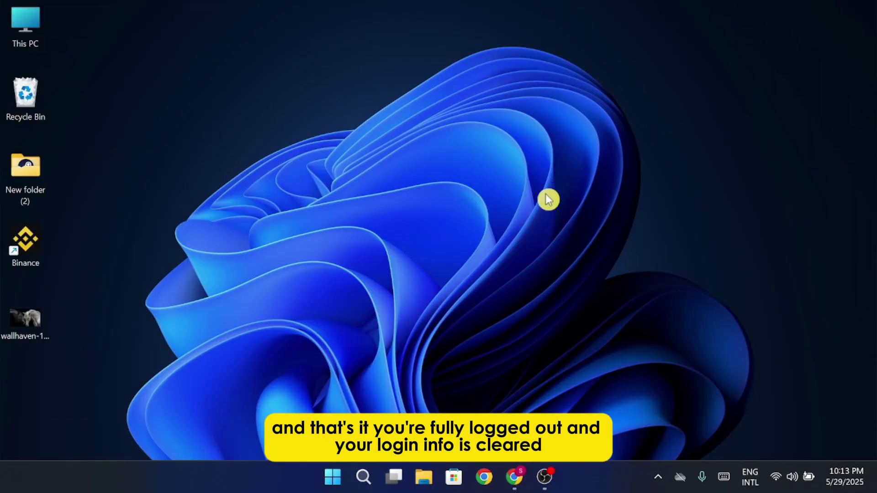